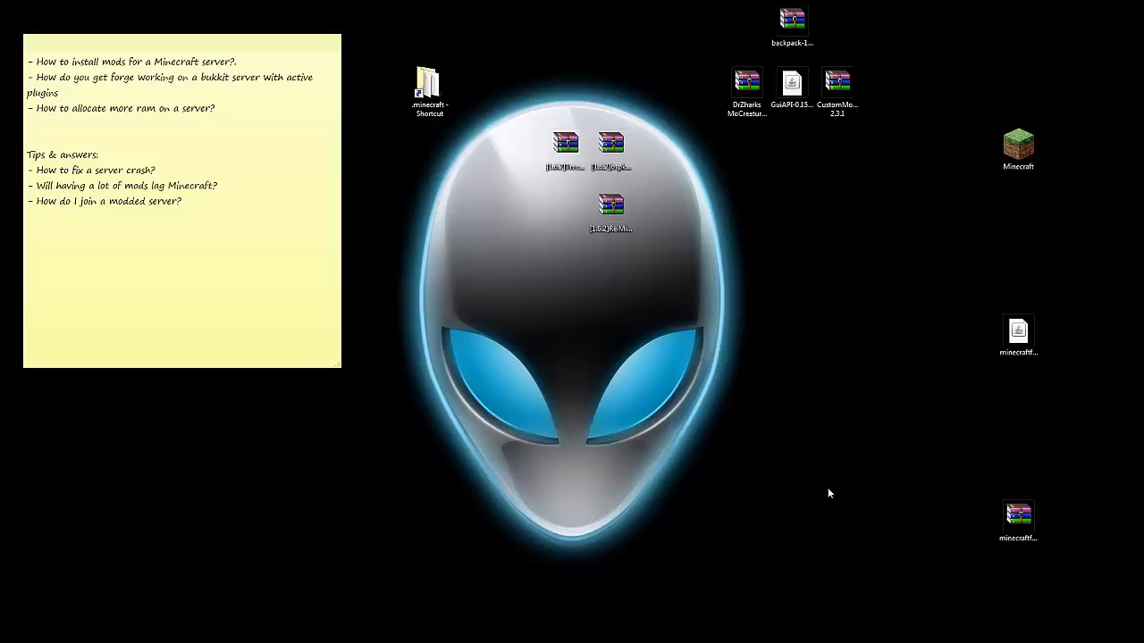
- Select and review the mod archive icons on the desktop, including the backpack mod
left_click_drag(867, 166, 692, 38)
left_click(691, 38)
left_click(792, 22)
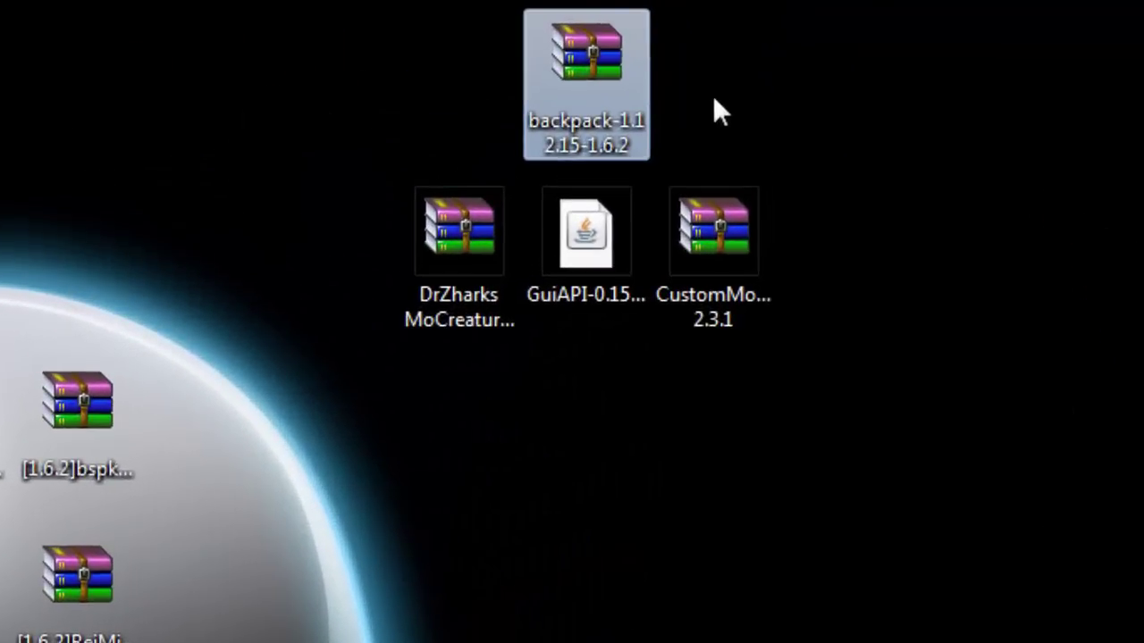
left_click_drag(312, 214, 786, 295)
left_click(858, 411)
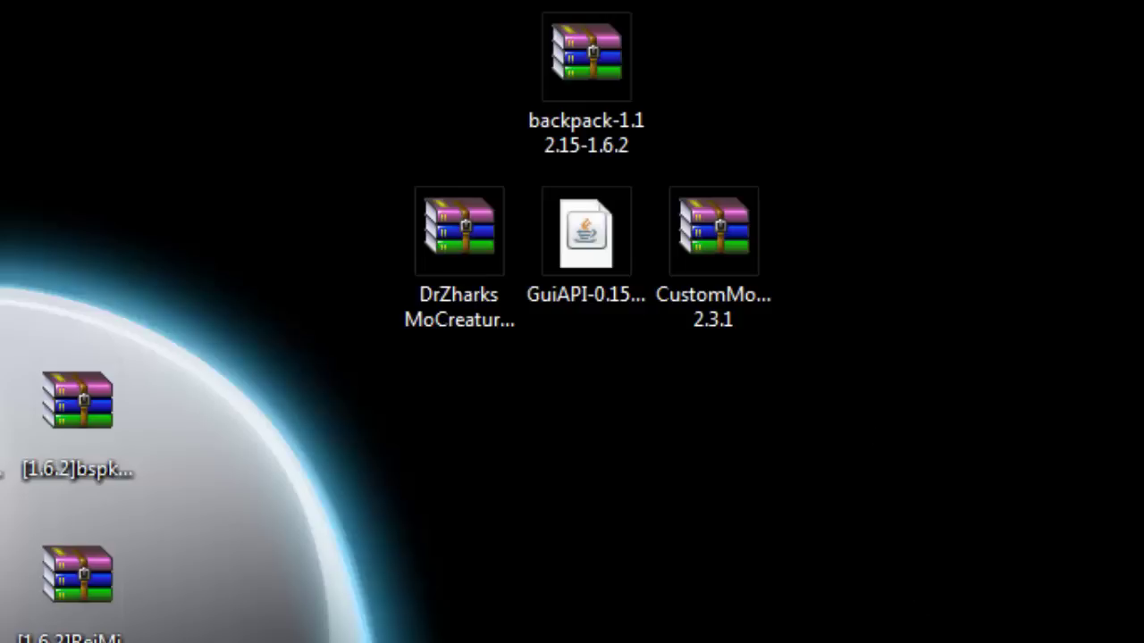
- Check the four mod files in the .minecraft mods folder, then close it
double_click(119, 255)
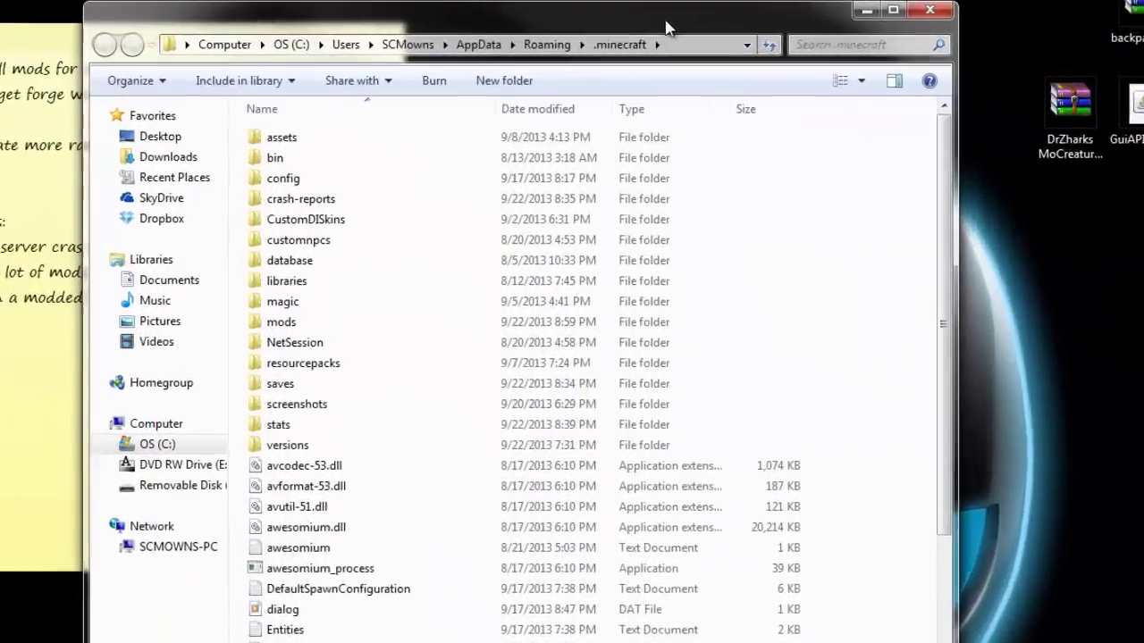
double_click(295, 323)
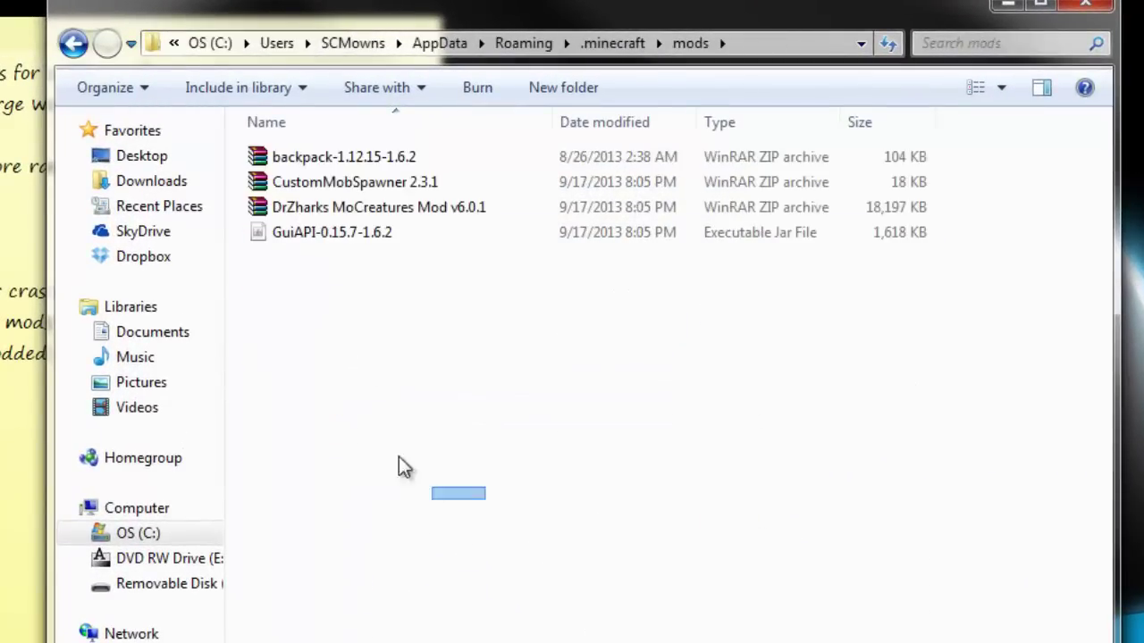
left_click_drag(399, 465, 345, 115)
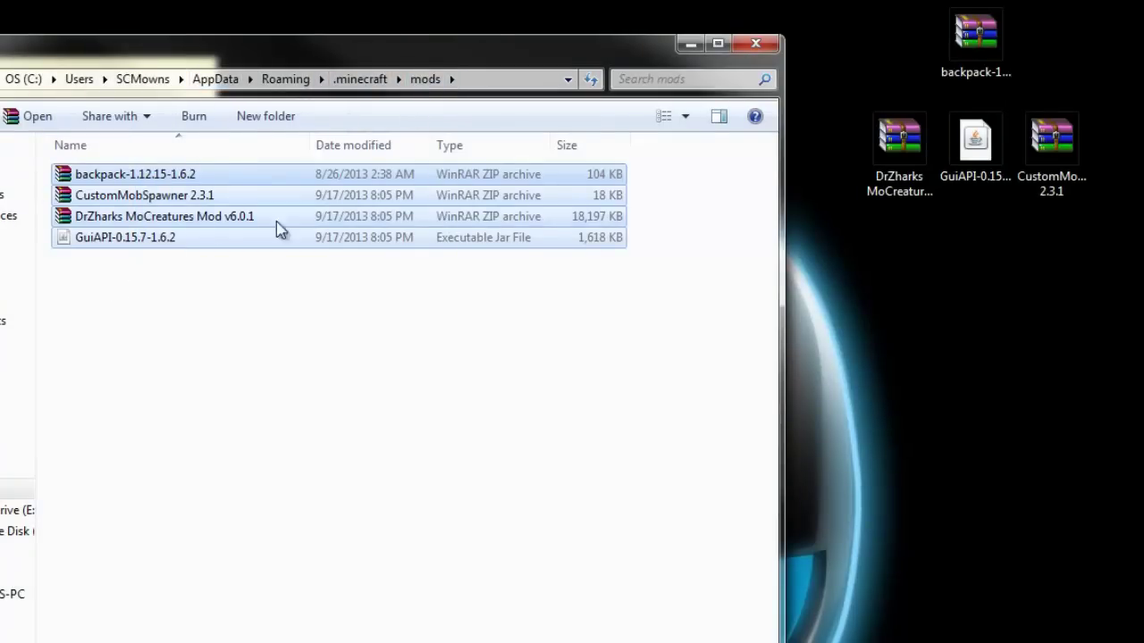
left_click(254, 366)
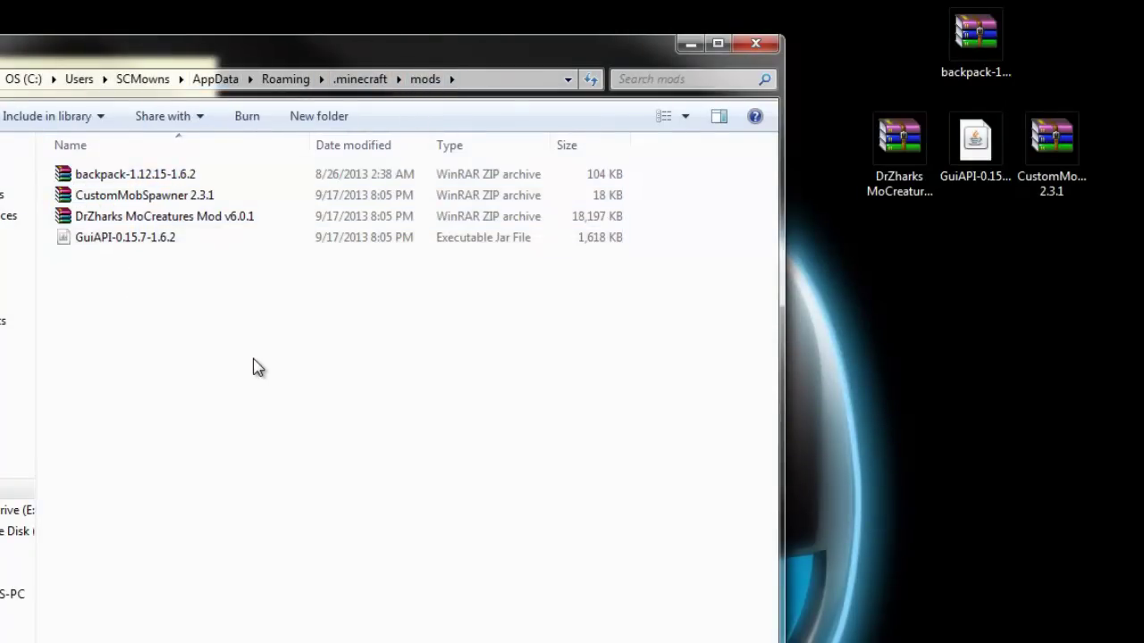
left_click(755, 44)
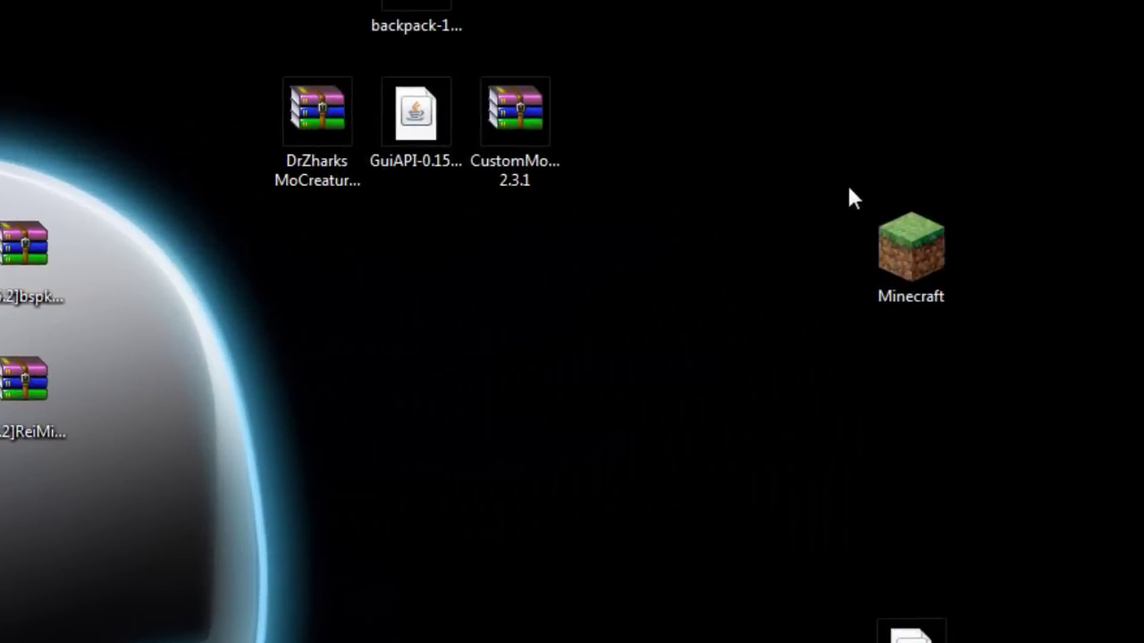
- Select the Minecraft launcher and the four mod archives, including DrZharks MoCreatures Mod v6.0.1
left_click_drag(822, 160, 976, 324)
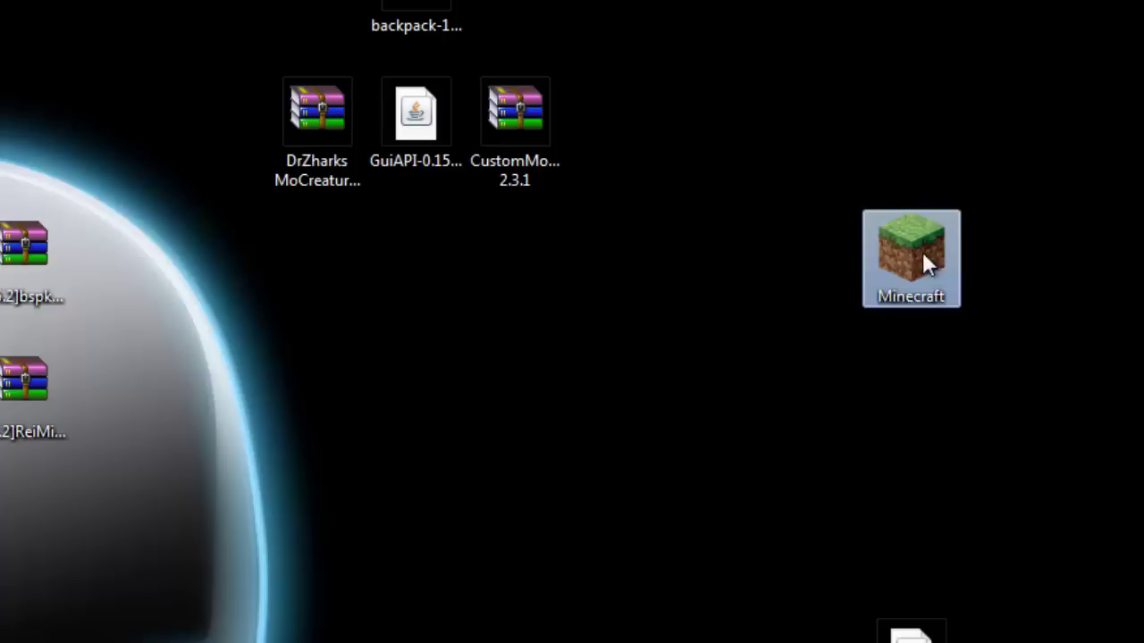
left_click(701, 332)
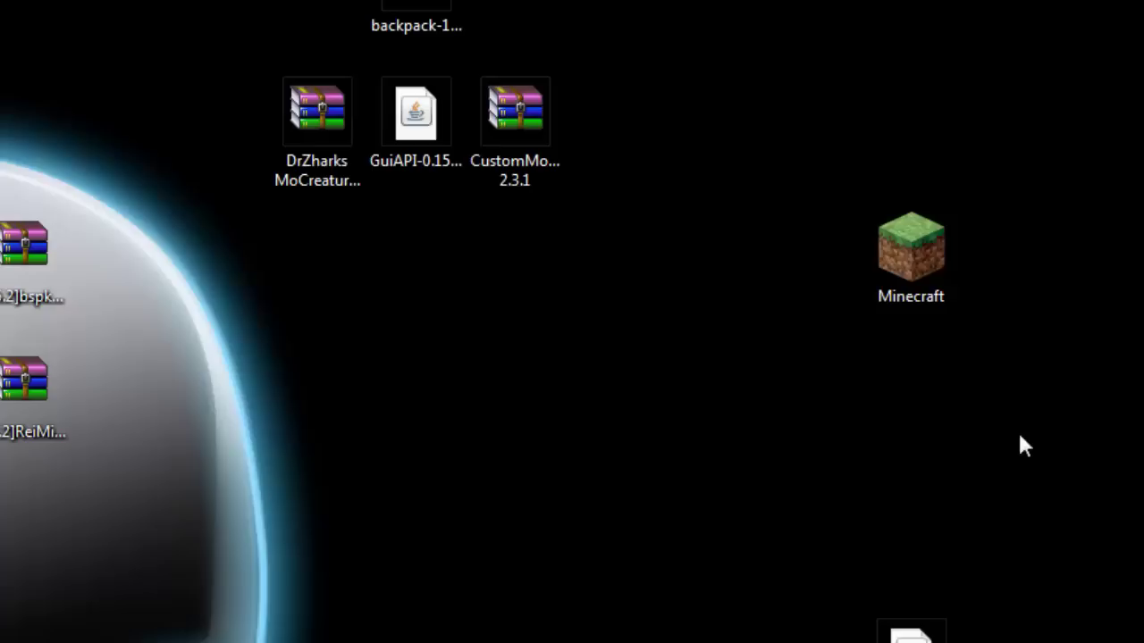
left_click(298, 159)
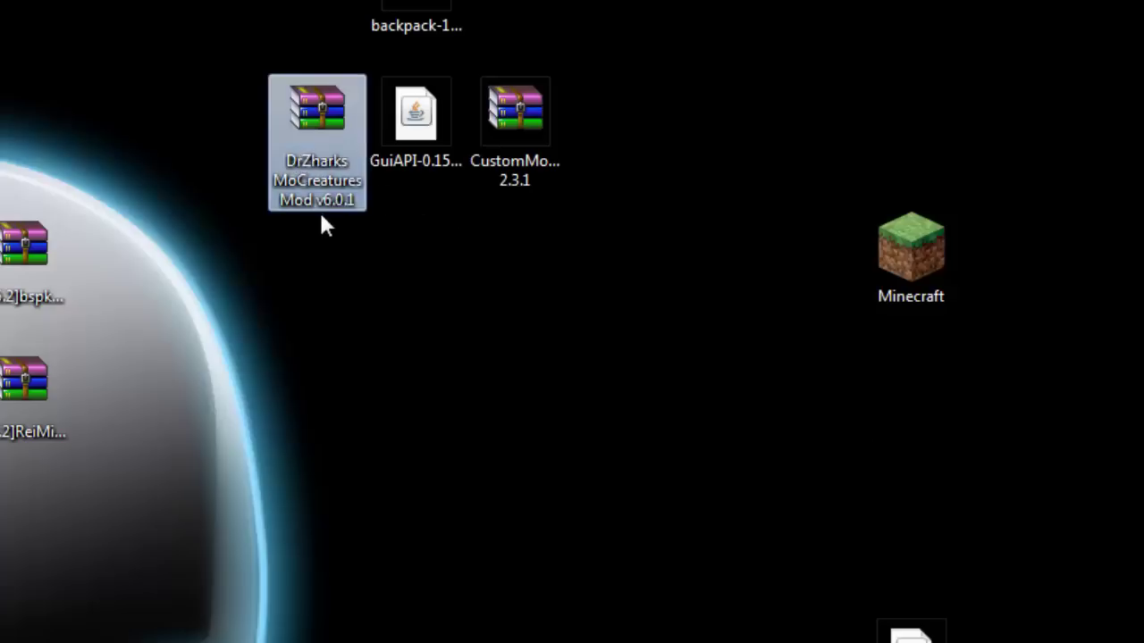
left_click_drag(613, 265, 255, 2)
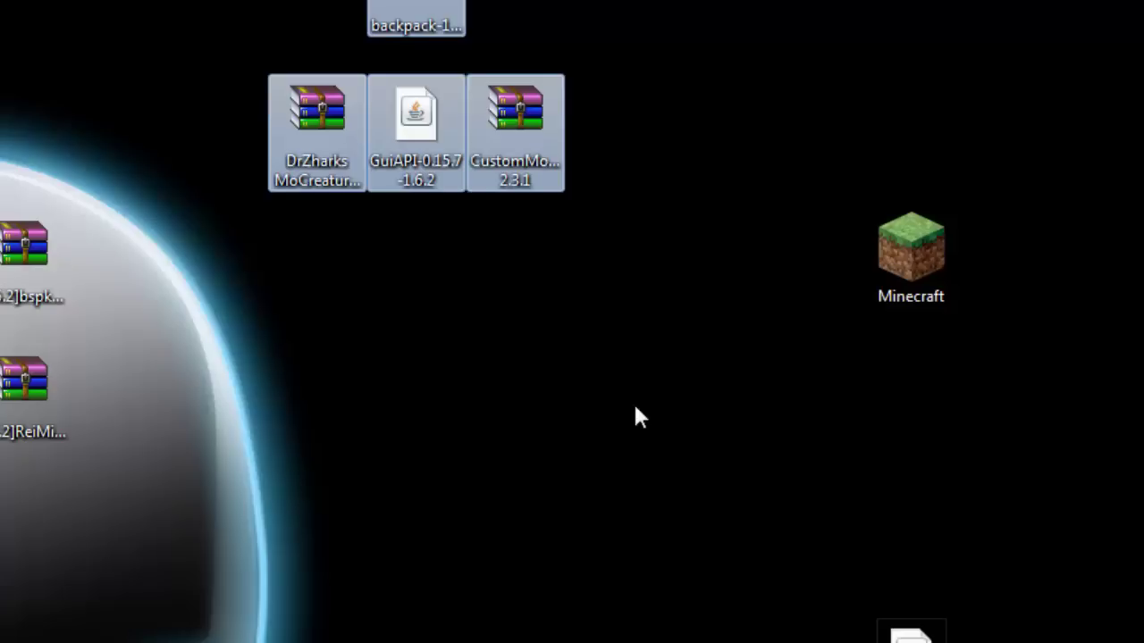
- Move the Forge installer icon up beneath the Minecraft icon and leave it selected
left_click(861, 454)
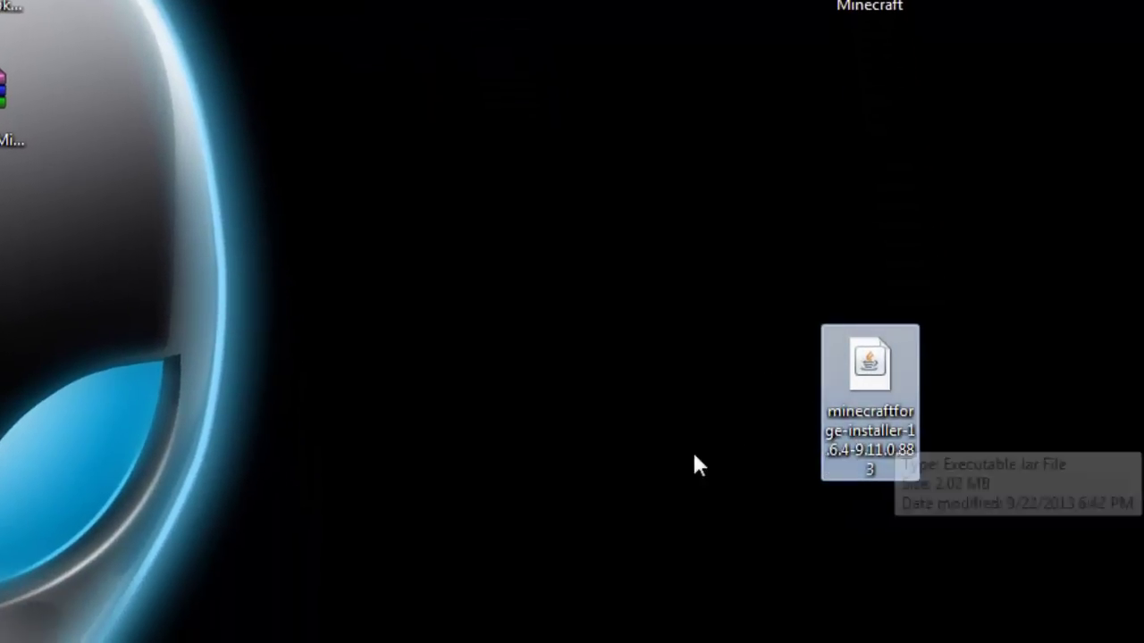
left_click_drag(862, 353, 871, 264)
left_click(689, 235)
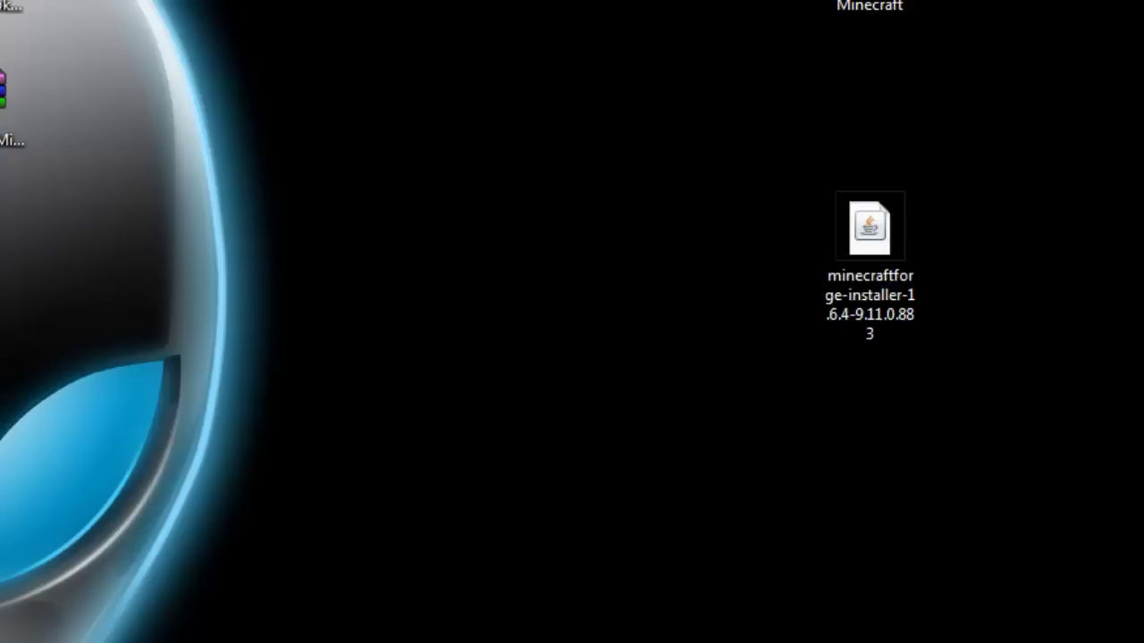
left_click_drag(973, 1, 723, 231)
left_click(722, 228)
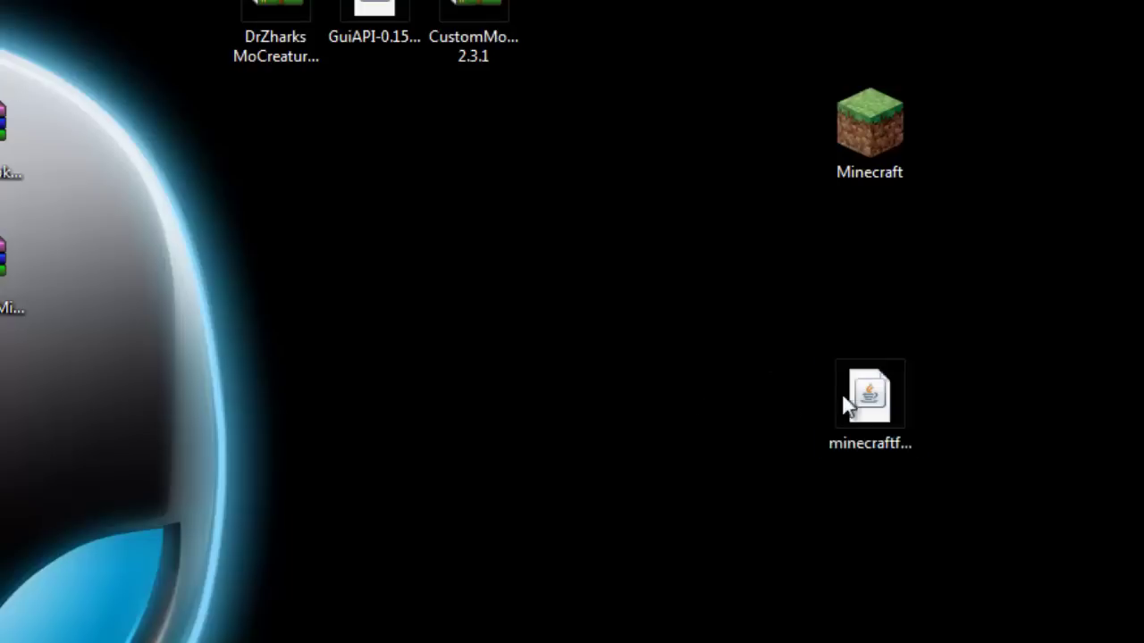
left_click(875, 385)
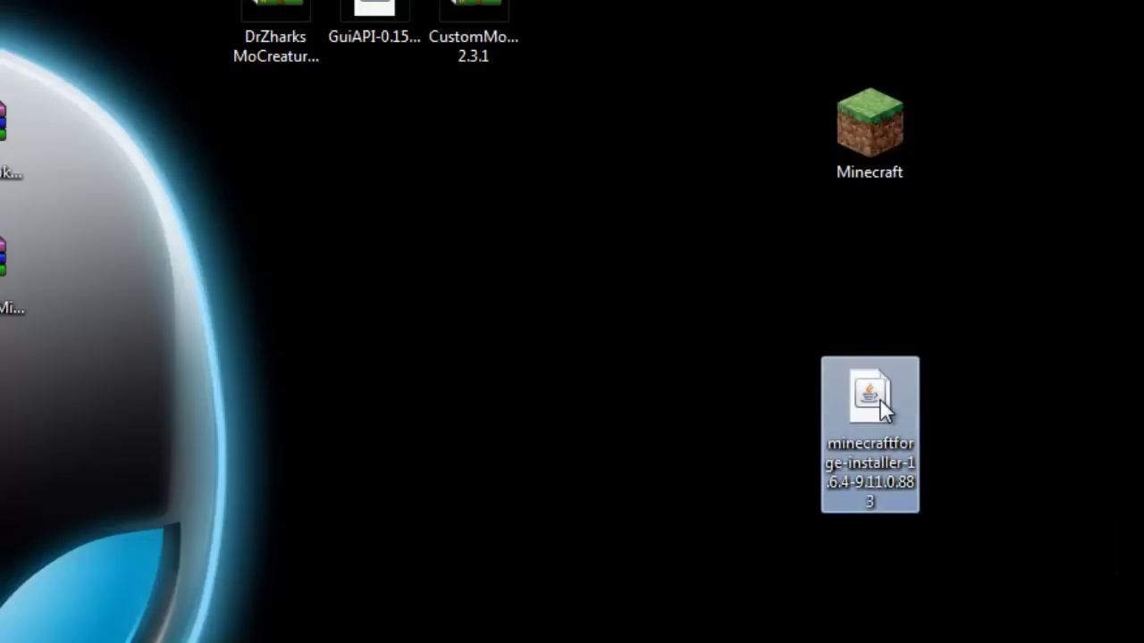
- Launch the Forge installer, set its window aside, and create a new desktop folder
double_click(911, 393)
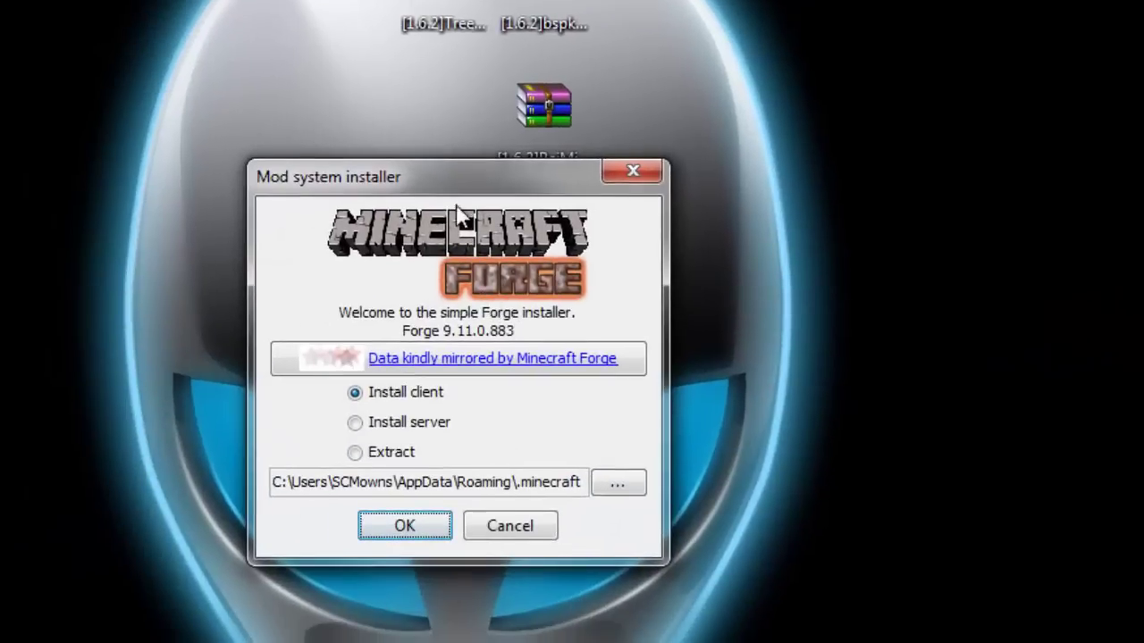
left_click_drag(479, 171, 327, 136)
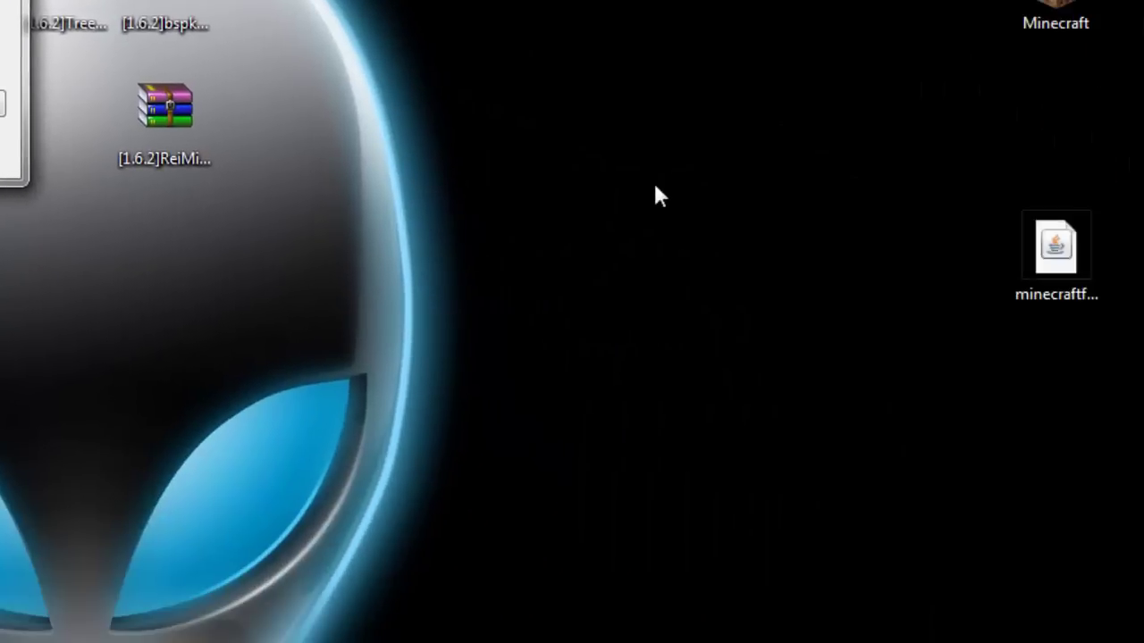
right_click(655, 187)
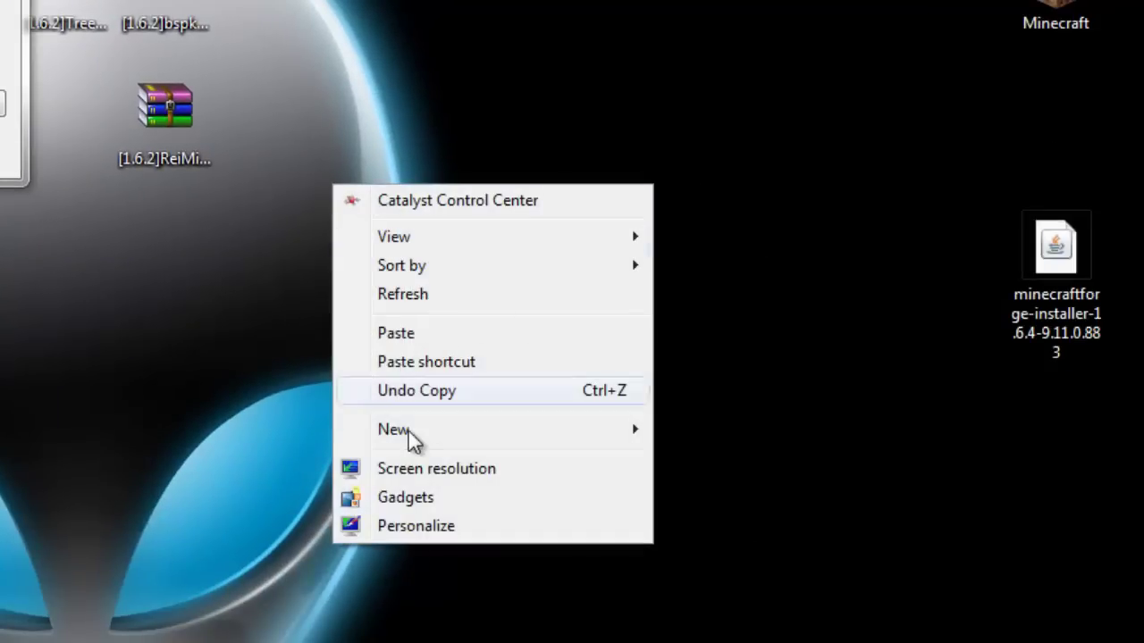
right_click(898, 91)
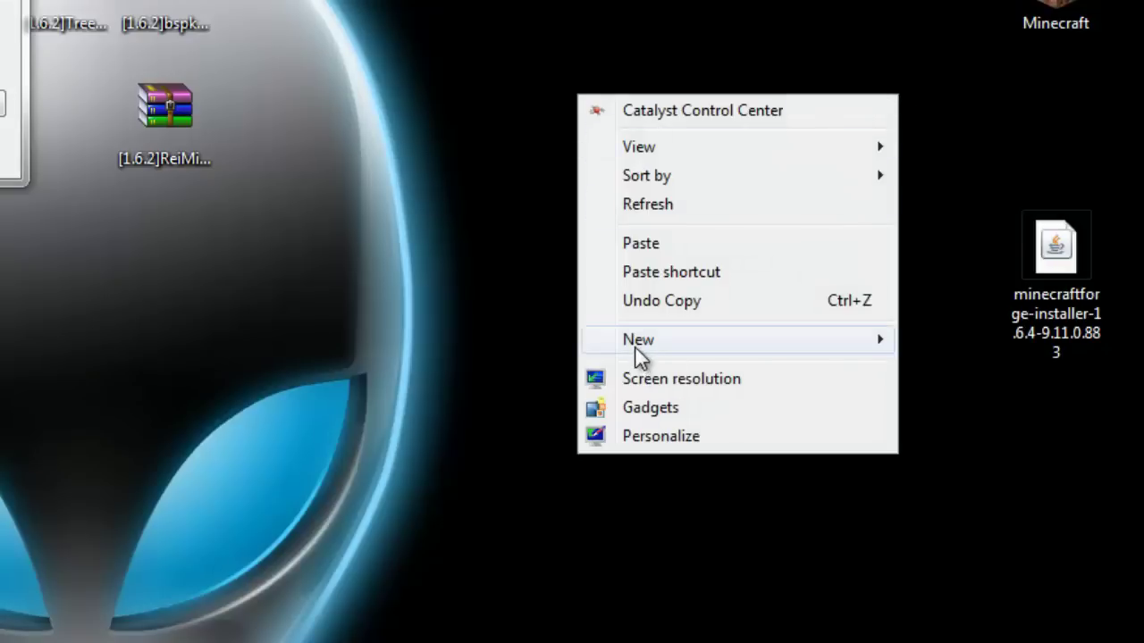
mouse_move(637, 353)
left_click(455, 344)
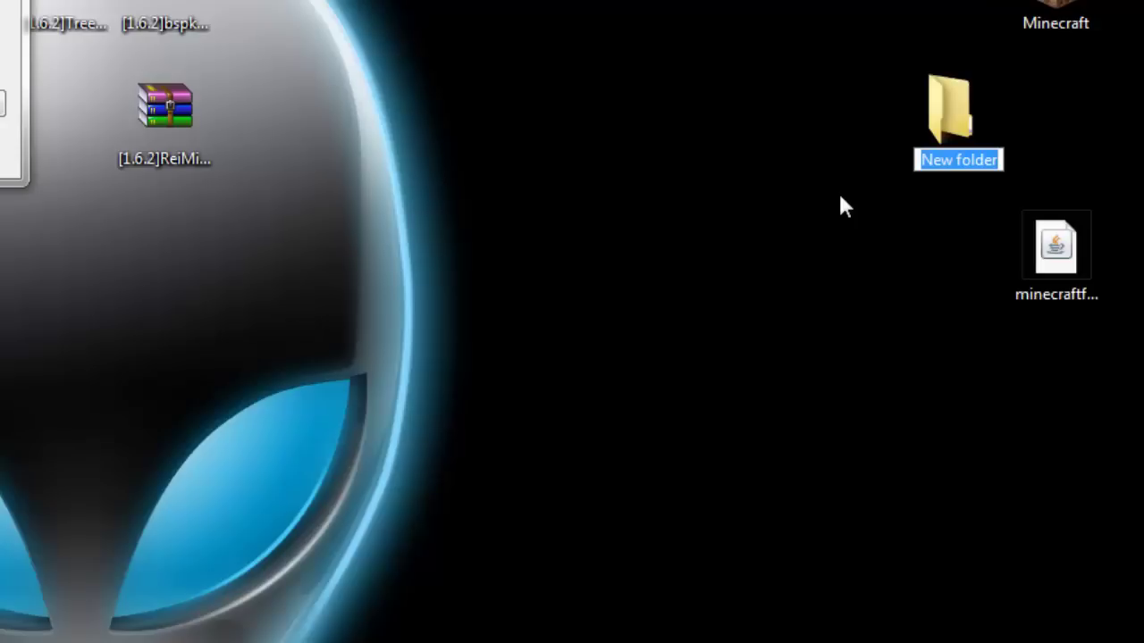
- Name the new desktop folder 'Server Forge'
type("Server Tutorial")
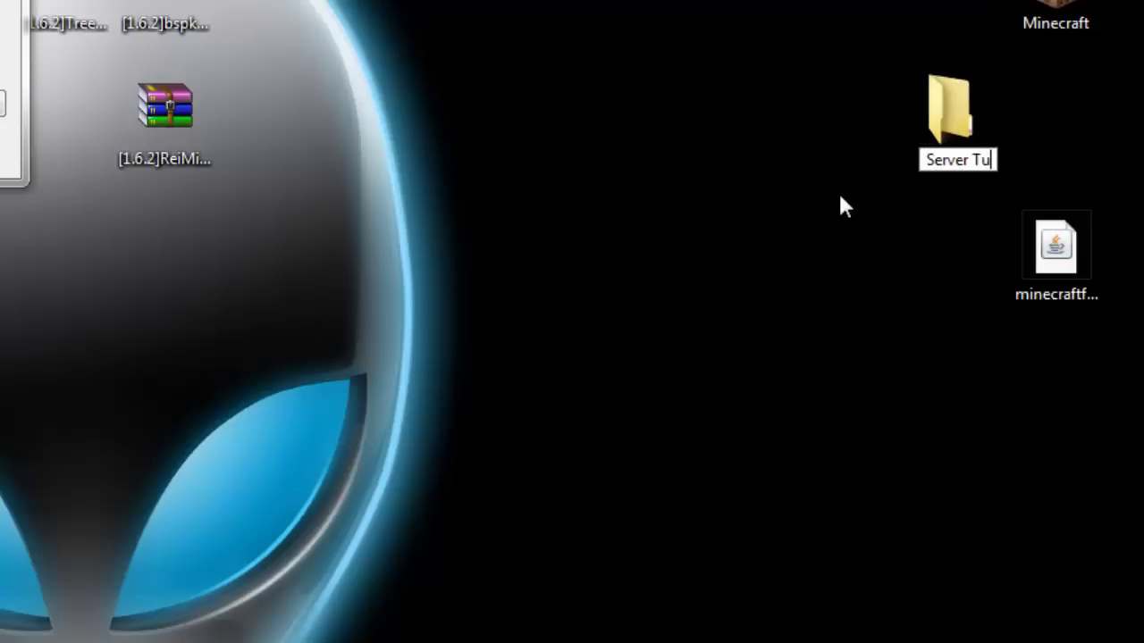
key("BackSpace")
key("BackSpace")
key("BackSpace")
key("BackSpace")
key("BackSpace")
key("BackSpace")
key("BackSpace")
key("BackSpace")
type("Forge")
key("Return")
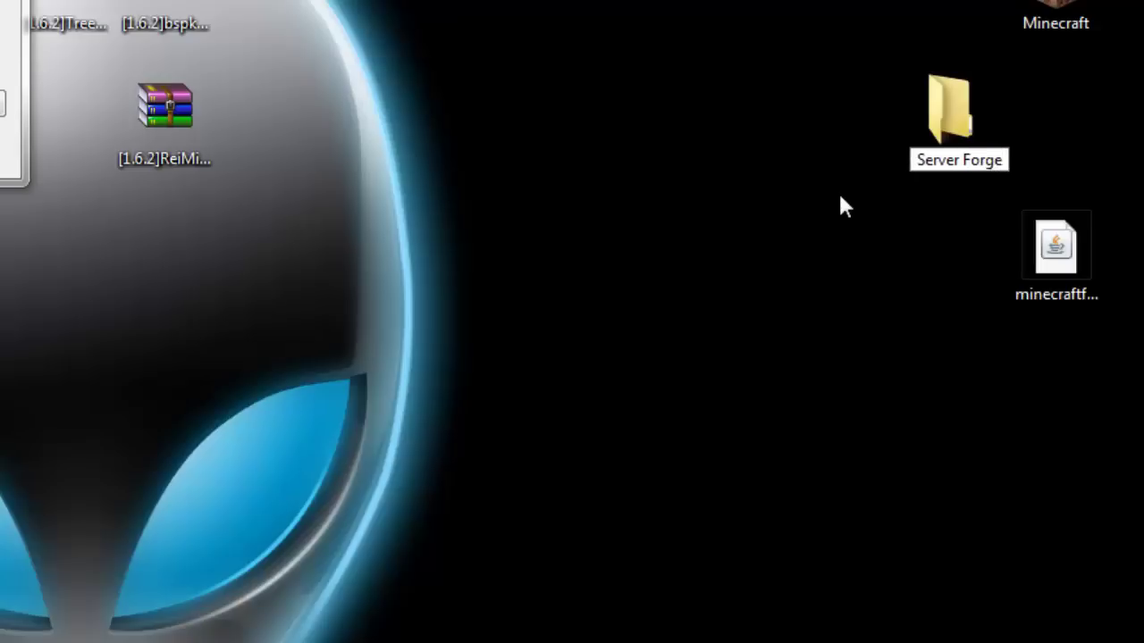
left_click(1023, 55)
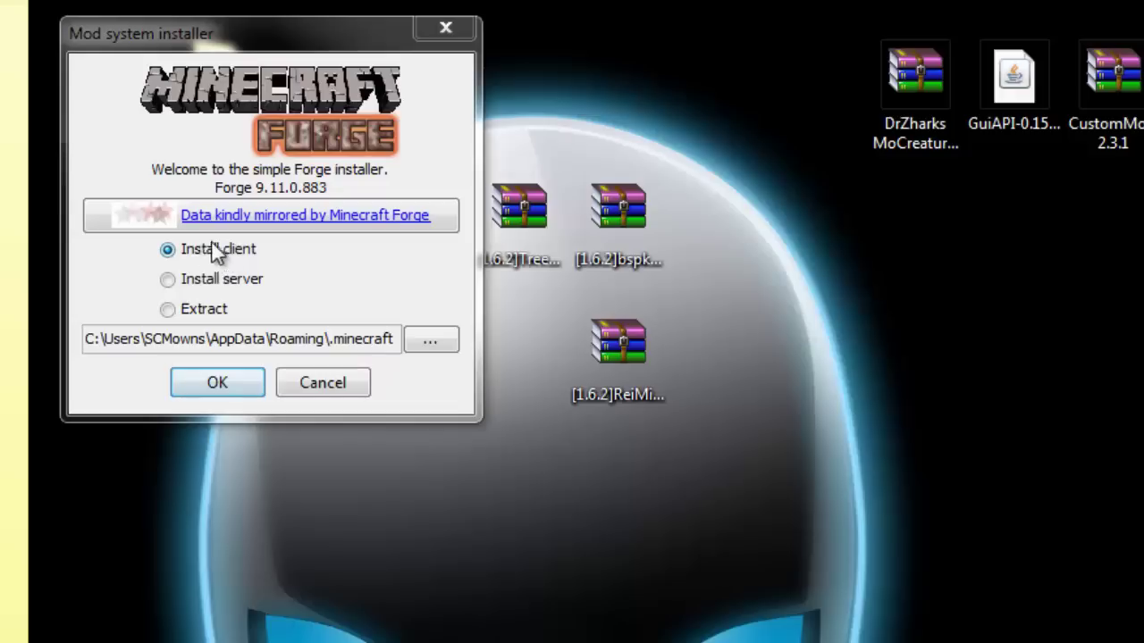
- Choose Install server, target the desktop Server Forge folder, and start the installation
left_click(204, 278)
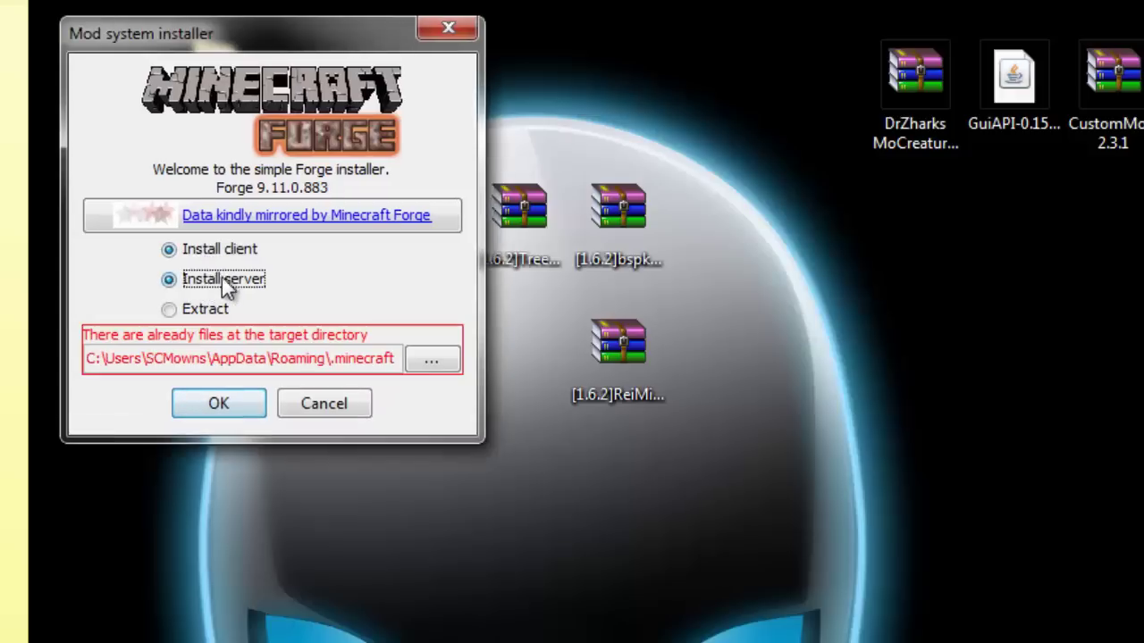
left_click(426, 365)
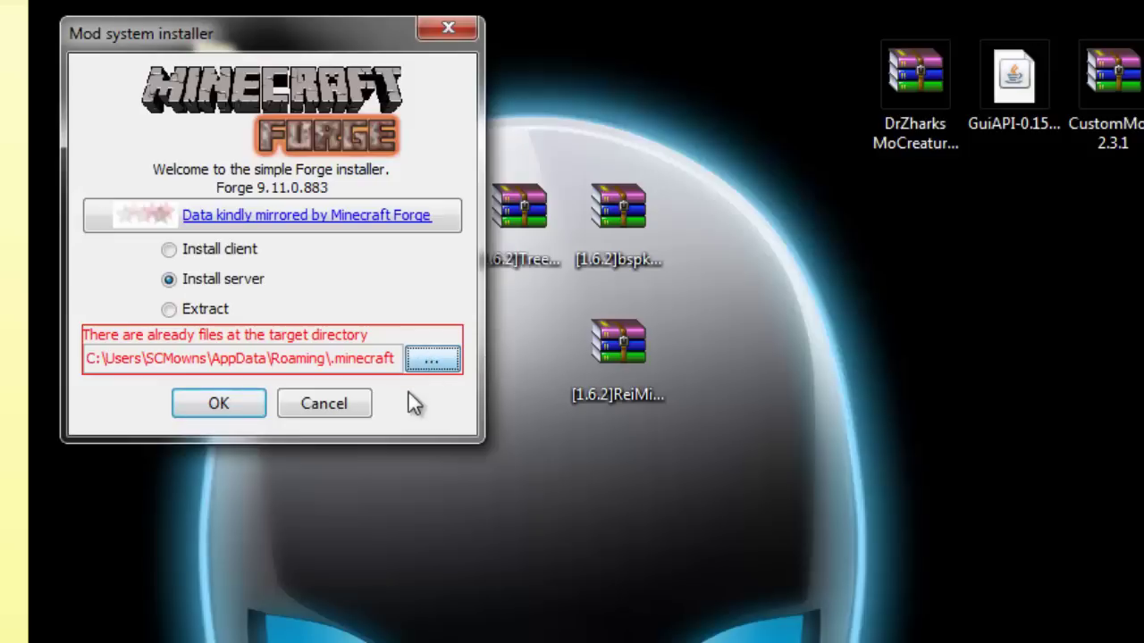
left_click(434, 362)
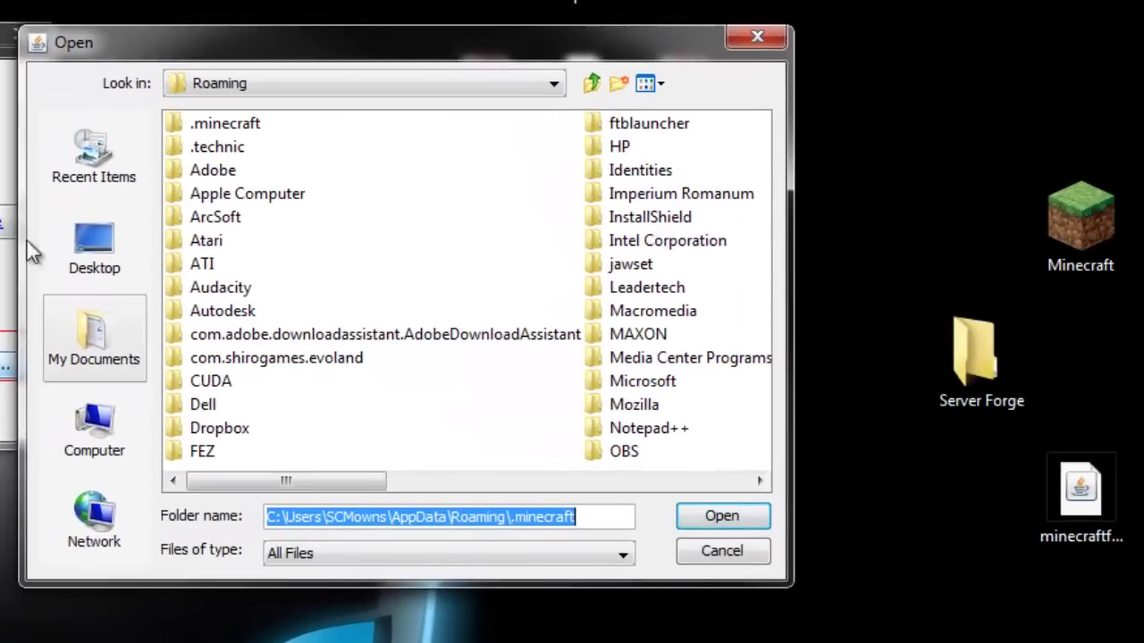
left_click(92, 242)
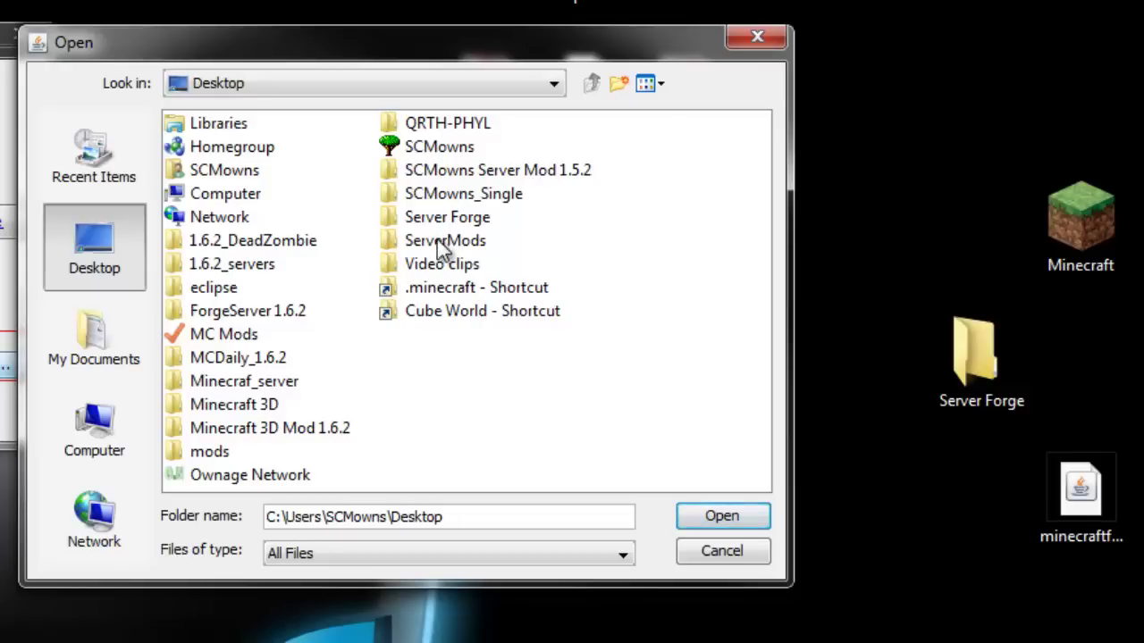
left_click(451, 217)
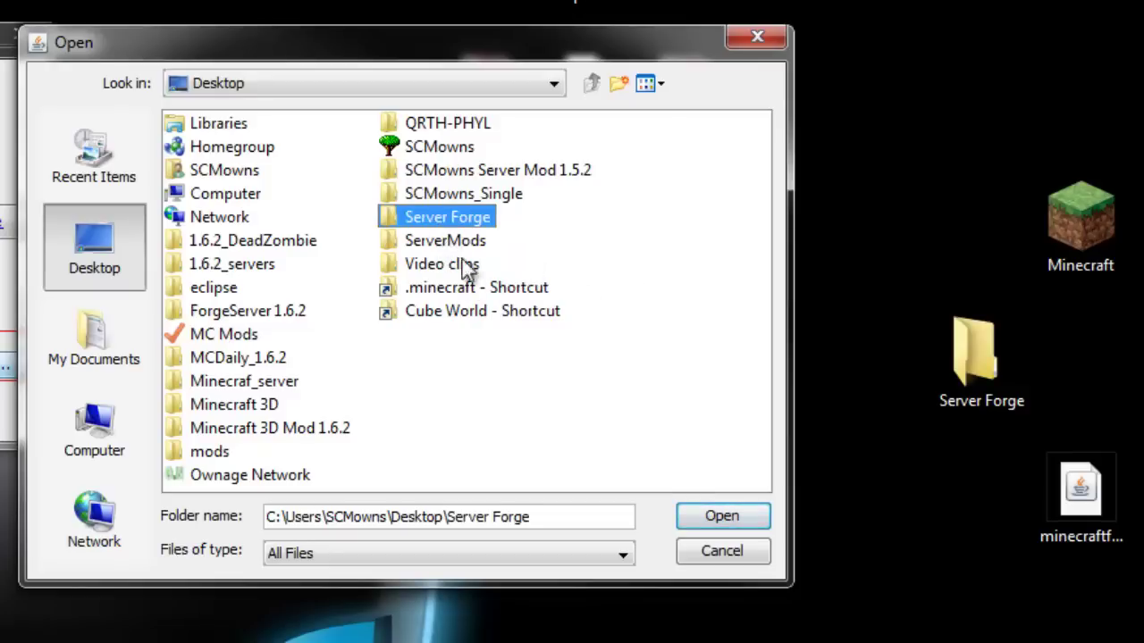
left_click(704, 518)
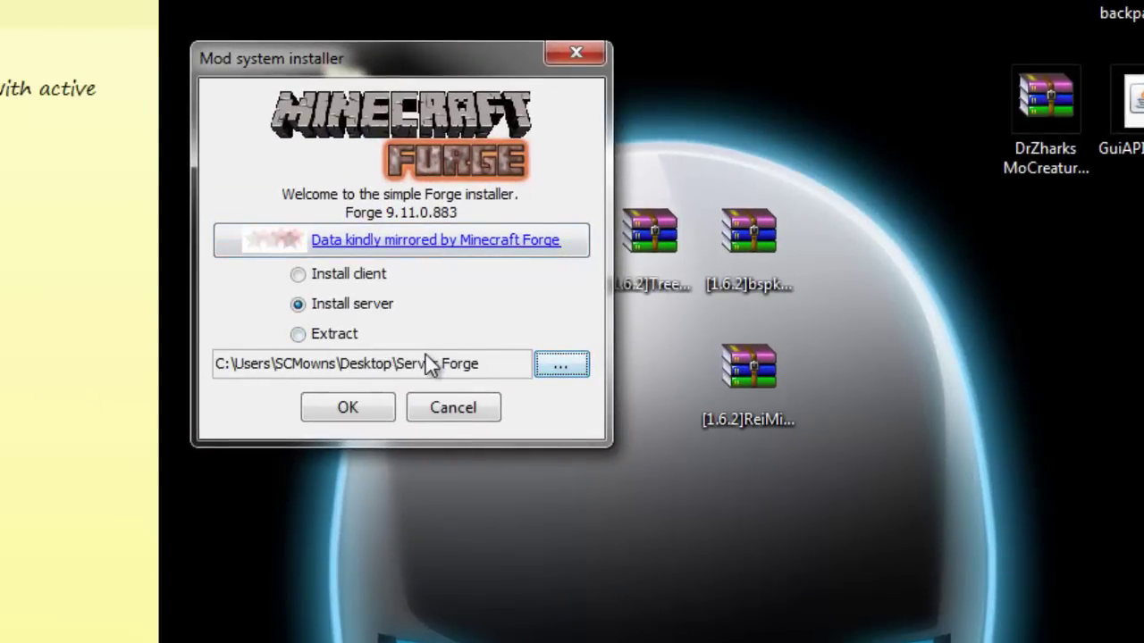
left_click(348, 409)
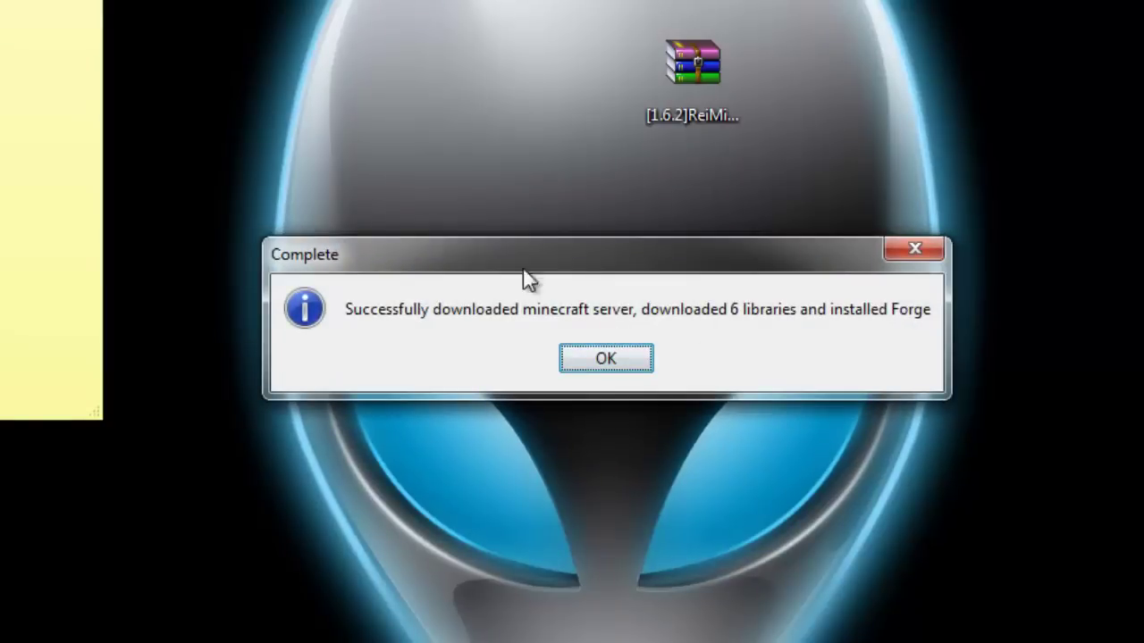
- Dismiss the completion message and open Server Forge, selecting the minecraft_server.1.6.4 jar
left_click_drag(528, 256, 511, 202)
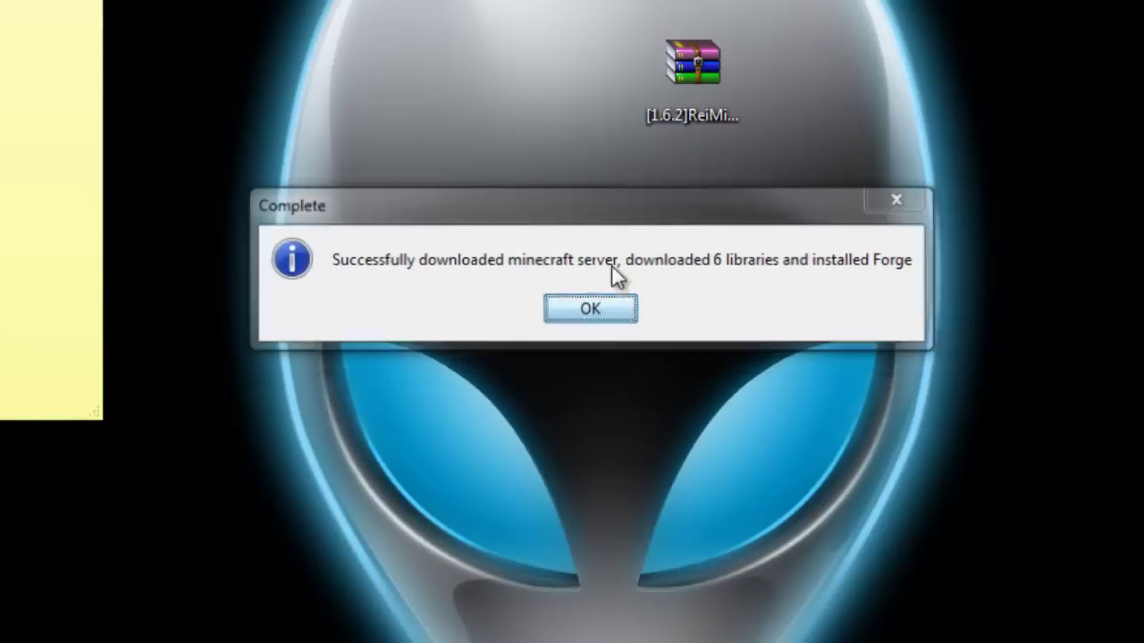
left_click(592, 308)
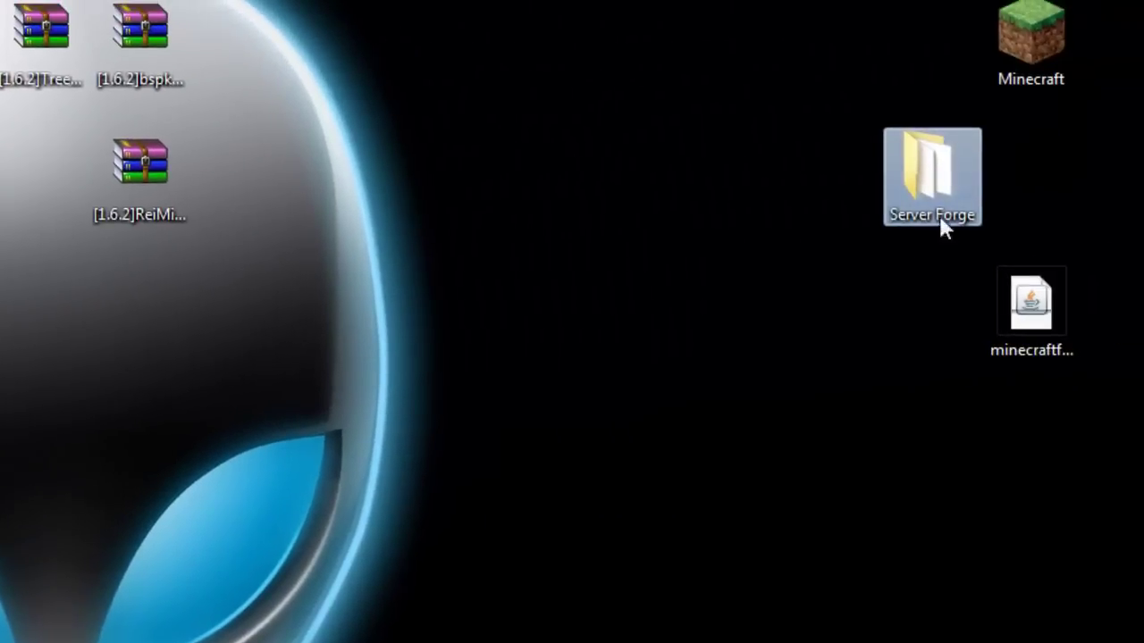
double_click(925, 159)
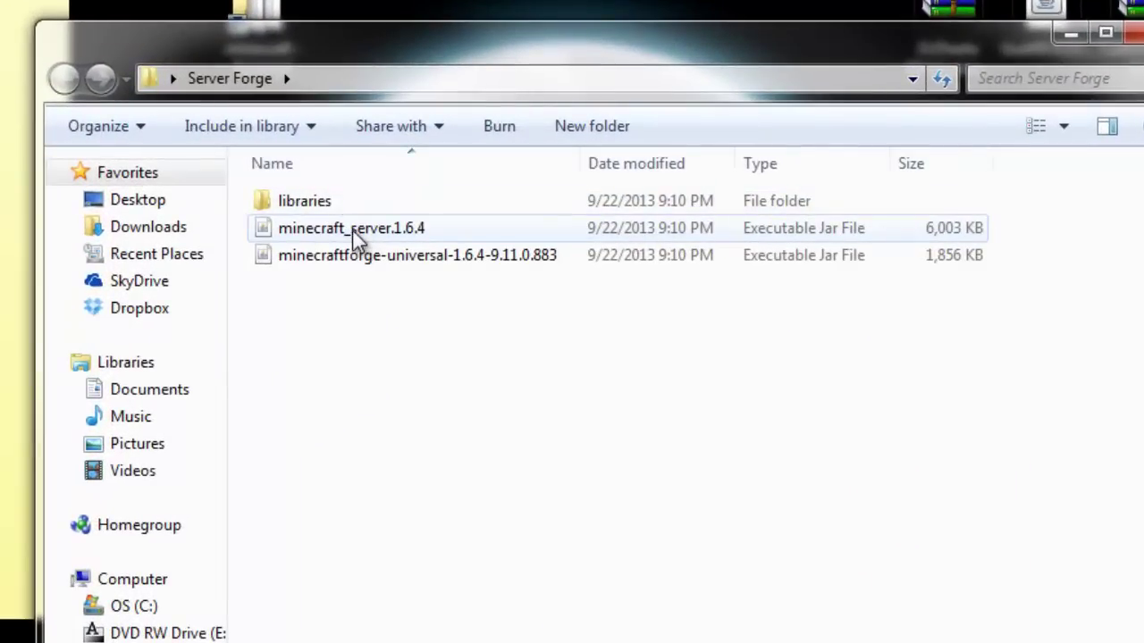
left_click(376, 244)
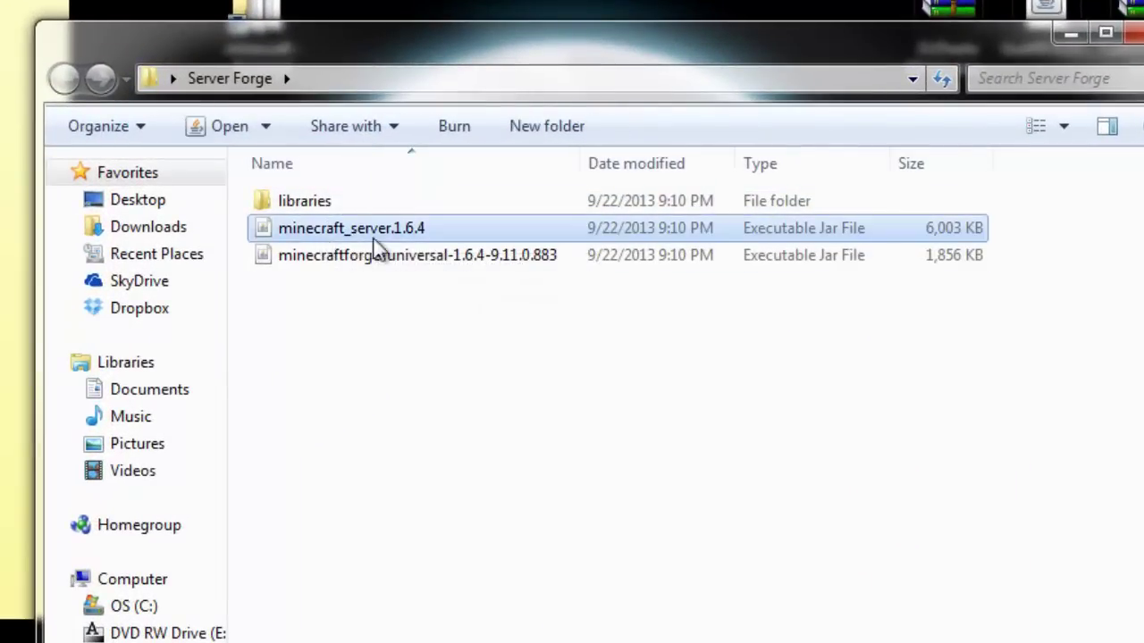